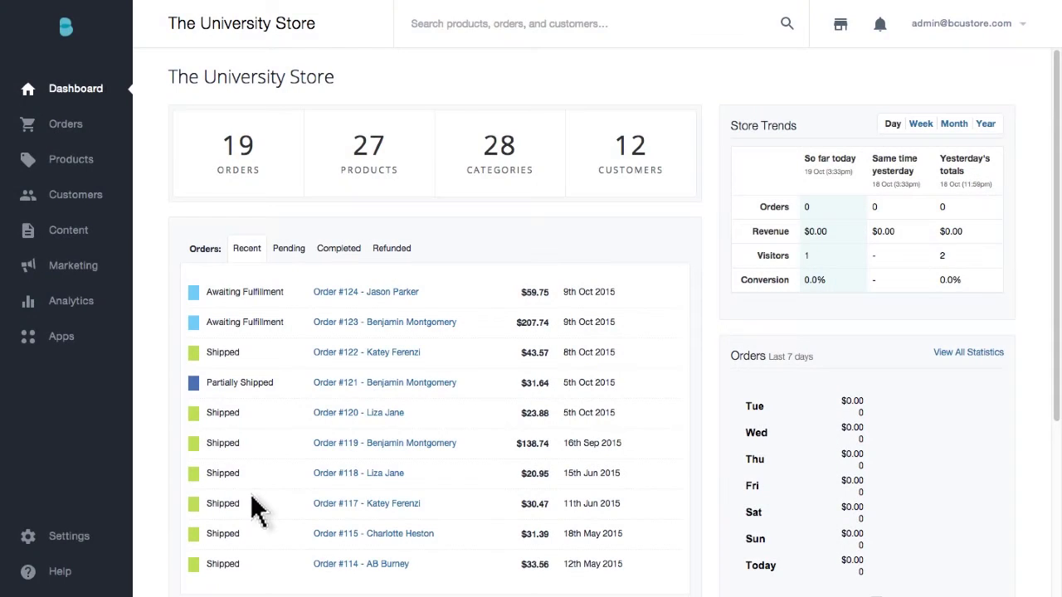
Open the Settings panel from the dashboard's left sidebar
{"action": "left_click", "coordinate": [67, 539]}
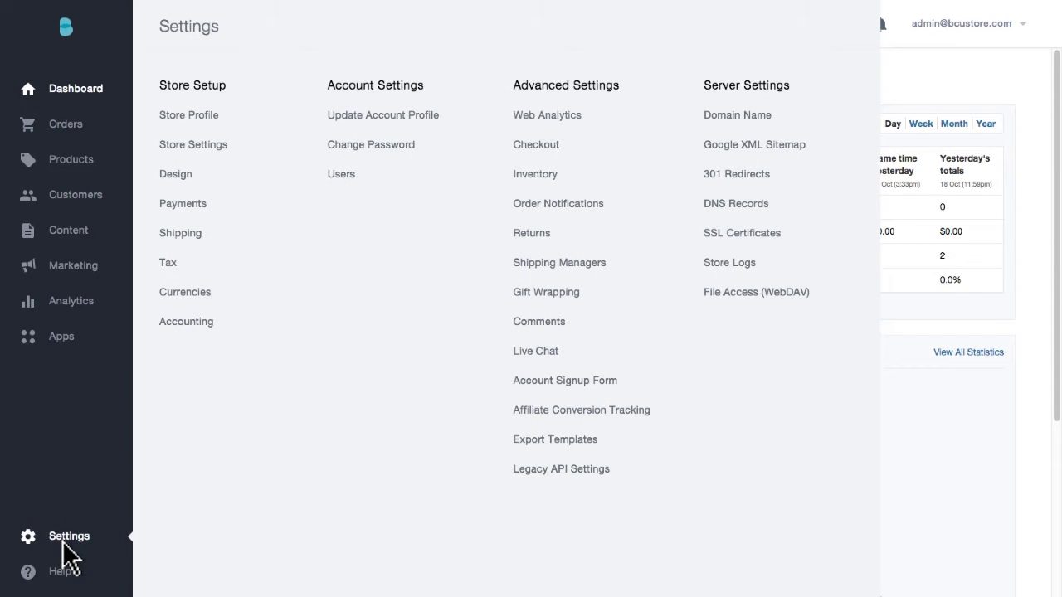
Go to Shipping under Store Setup to reach the Shipping Manager
{"action": "left_click", "coordinate": [181, 233]}
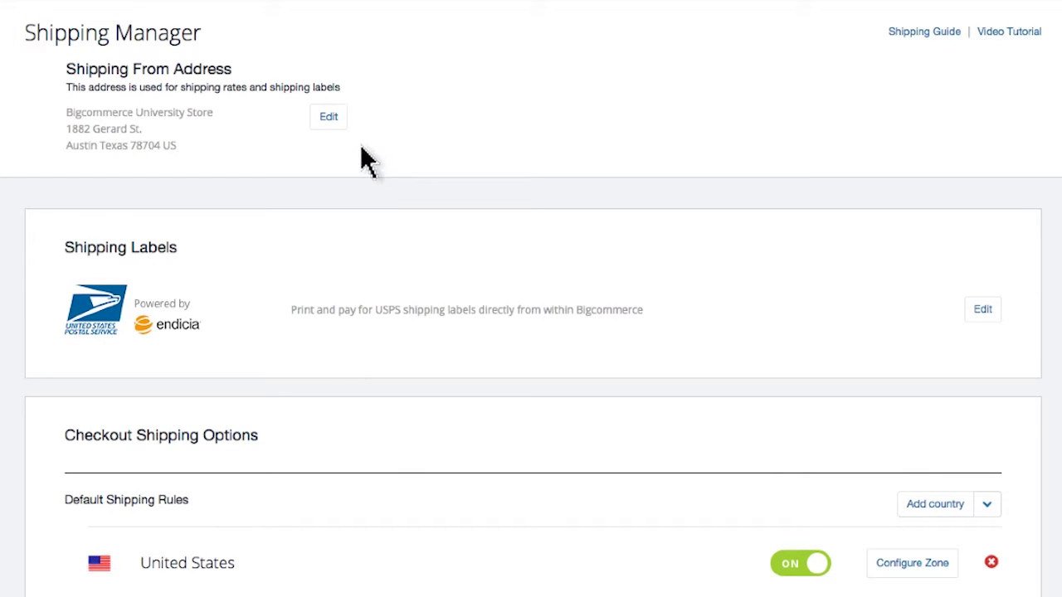
{"action": "left_click", "coordinate": [328, 116]}
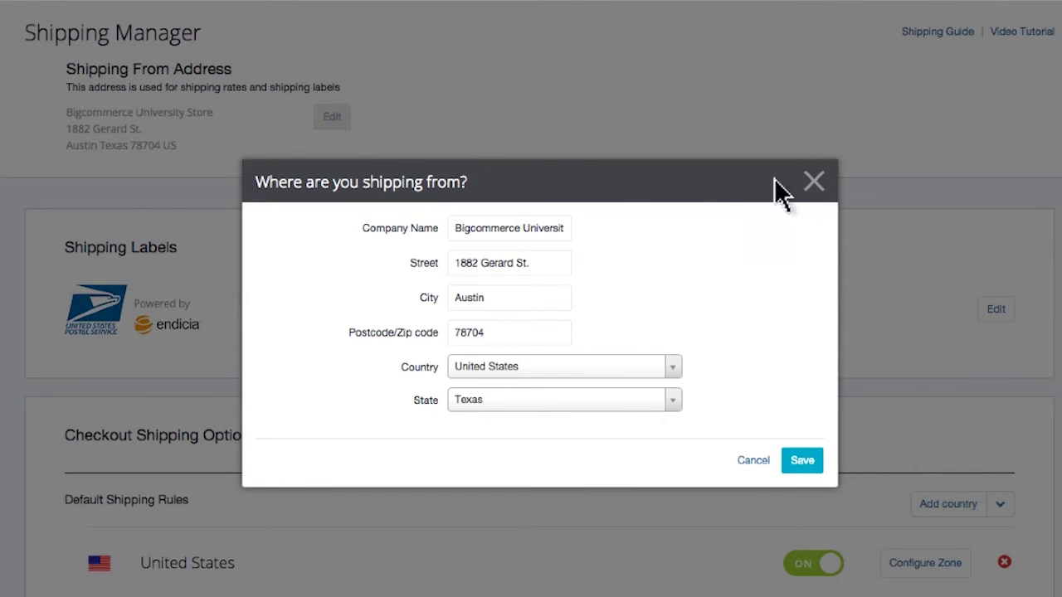
{"action": "left_click", "coordinate": [814, 182]}
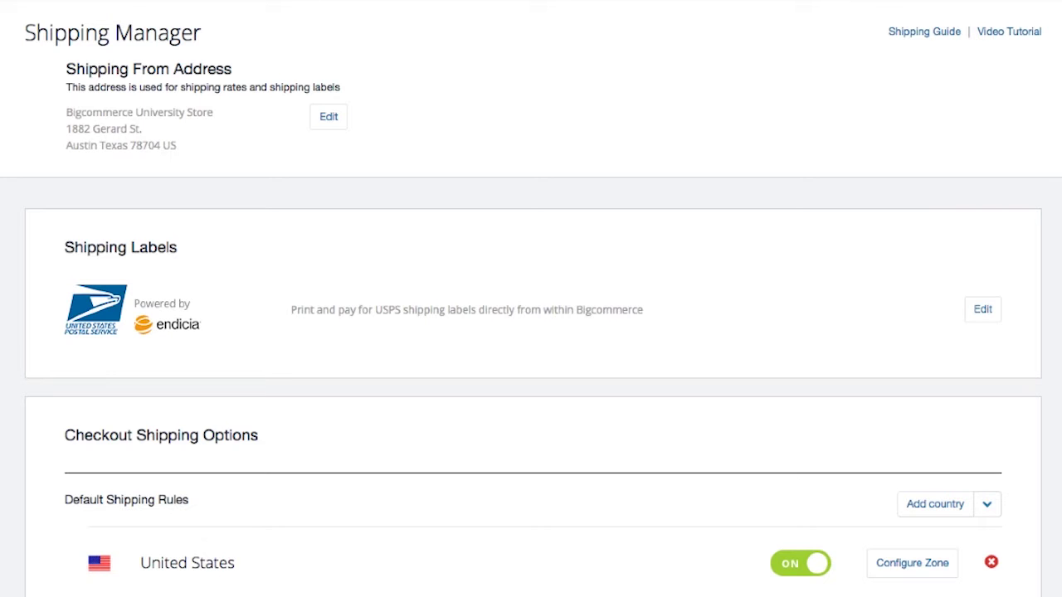
{"action": "scroll", "coordinate": [531, 298], "scroll_direction": "down", "scroll_amount": 3}
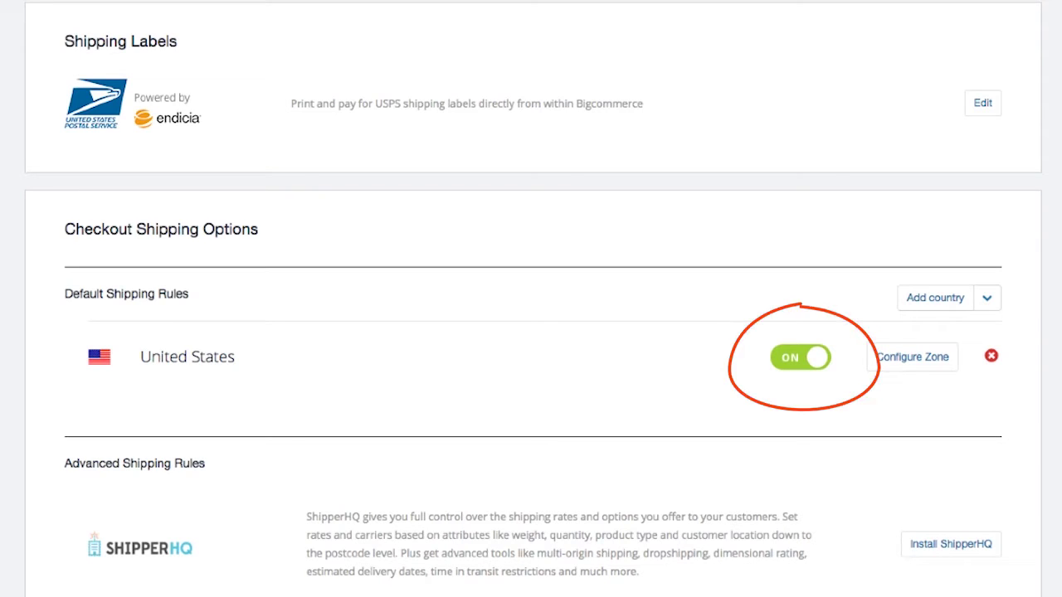
{"action": "left_click", "coordinate": [817, 361]}
Switch United States shipping back on and add Canada as a second shipping country
{"action": "scroll", "coordinate": [818, 369], "scroll_direction": "up", "scroll_amount": 1}
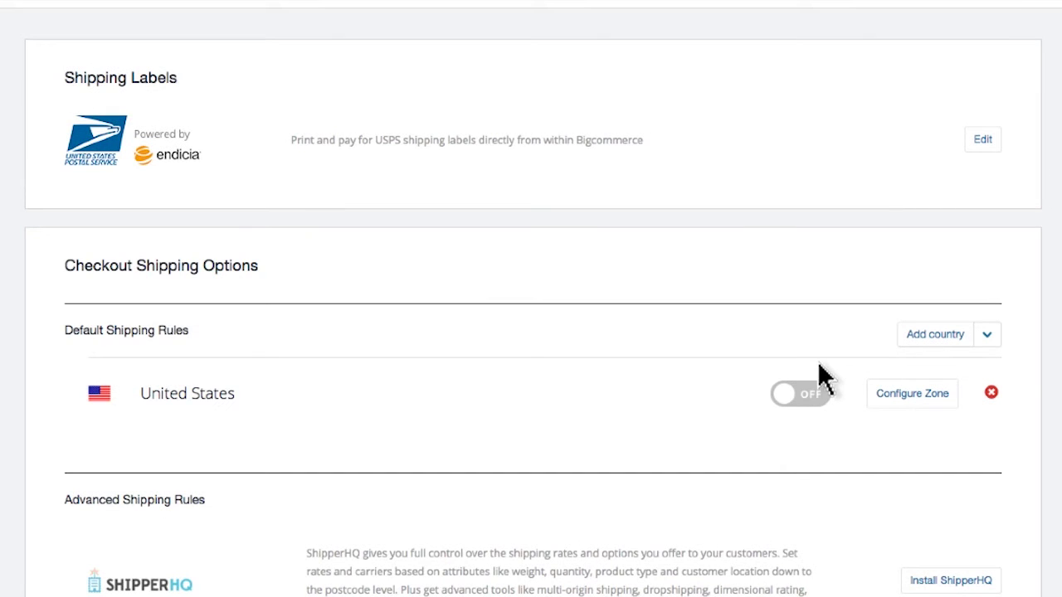
{"action": "left_click", "coordinate": [785, 394]}
{"action": "left_click", "coordinate": [935, 335]}
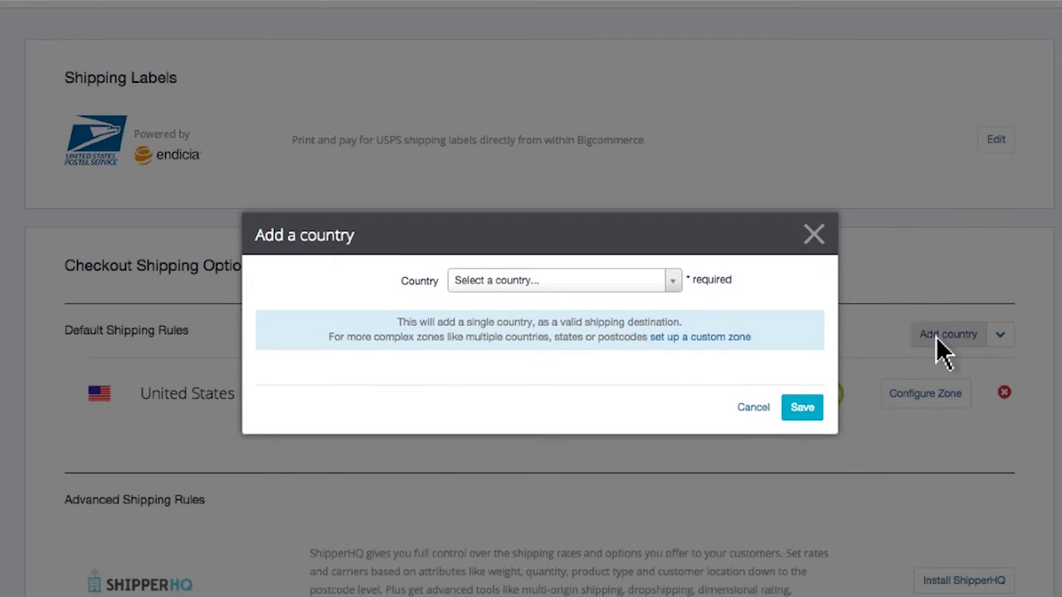
{"action": "left_click", "coordinate": [674, 282]}
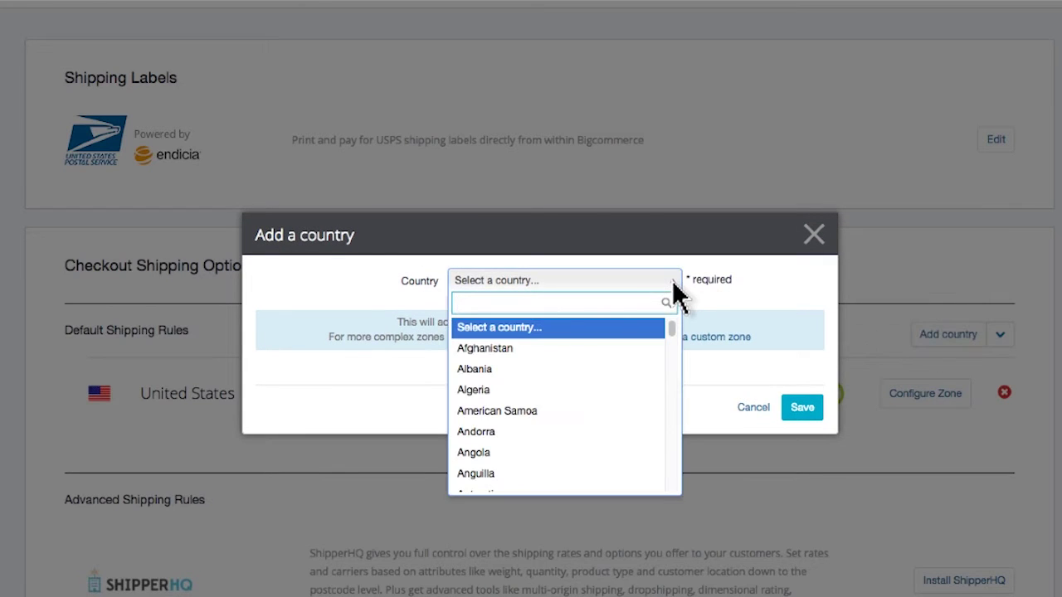
{"action": "type", "text": "canada"}
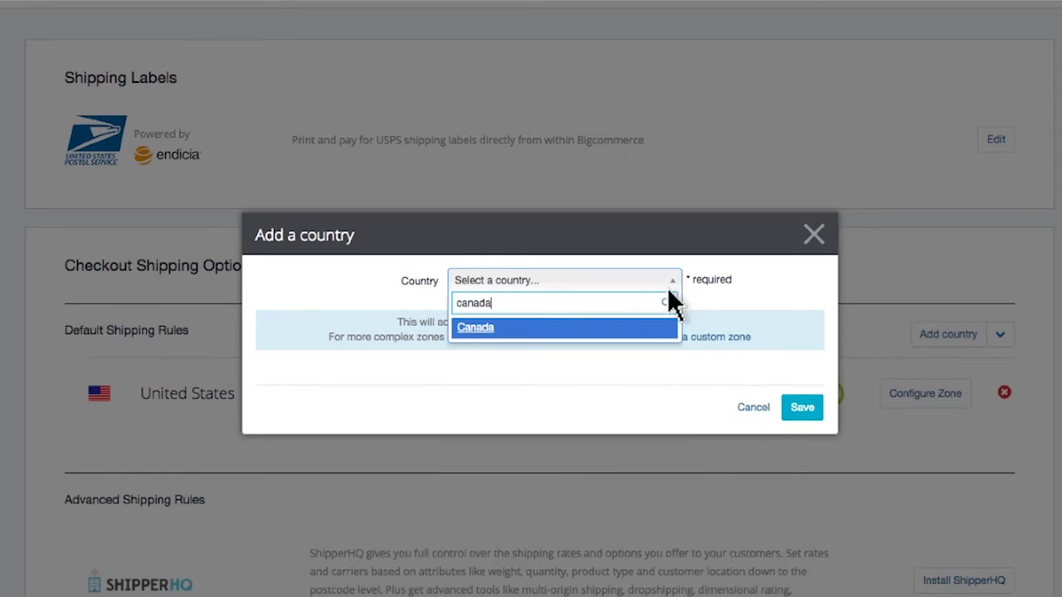
{"action": "left_click", "coordinate": [641, 328]}
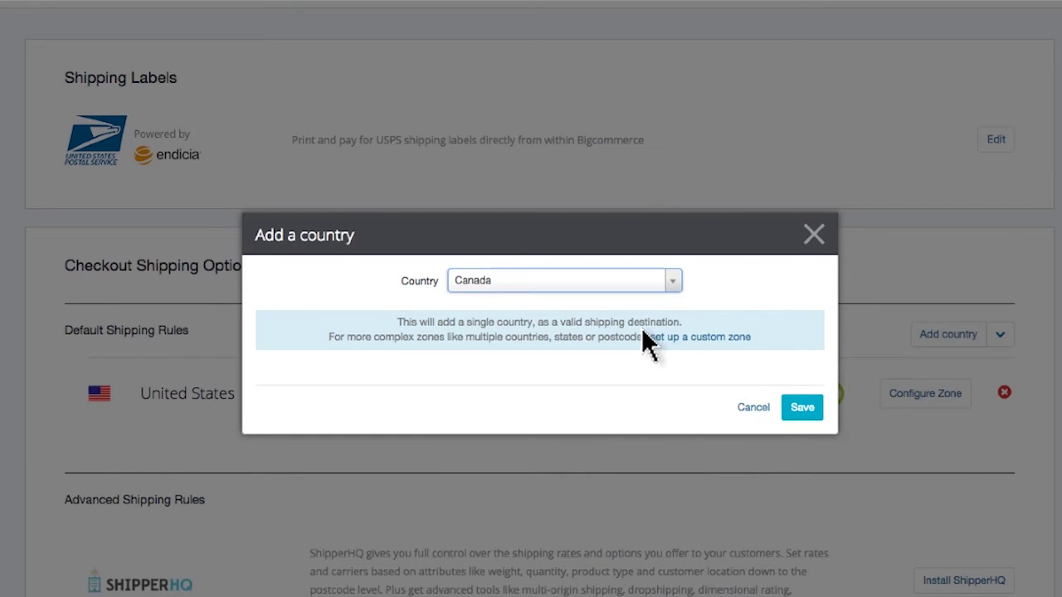
{"action": "left_click", "coordinate": [798, 409]}
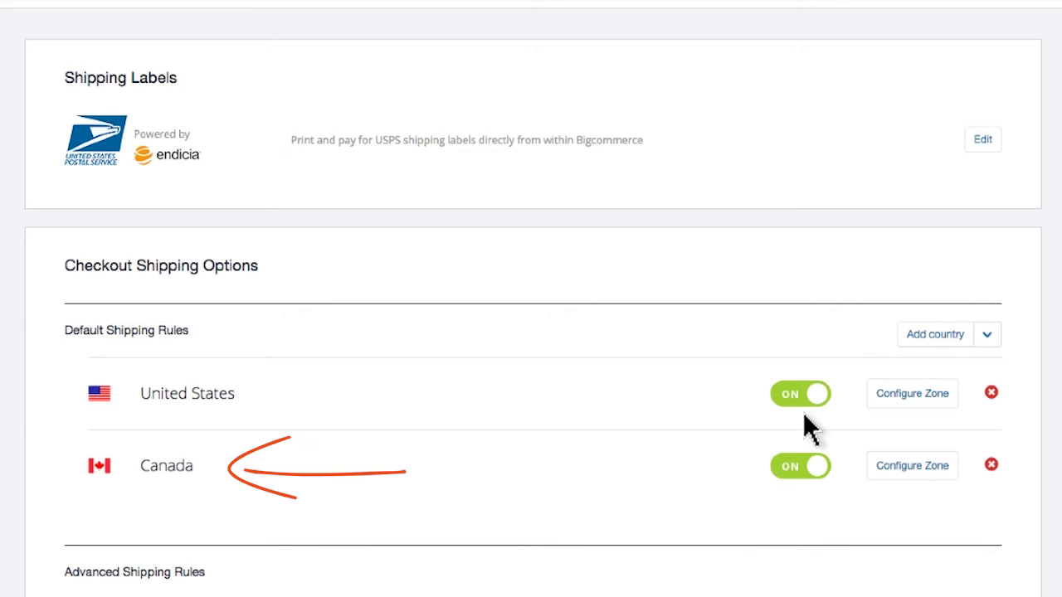
{"action": "scroll", "coordinate": [803, 412], "scroll_direction": "down", "scroll_amount": 1}
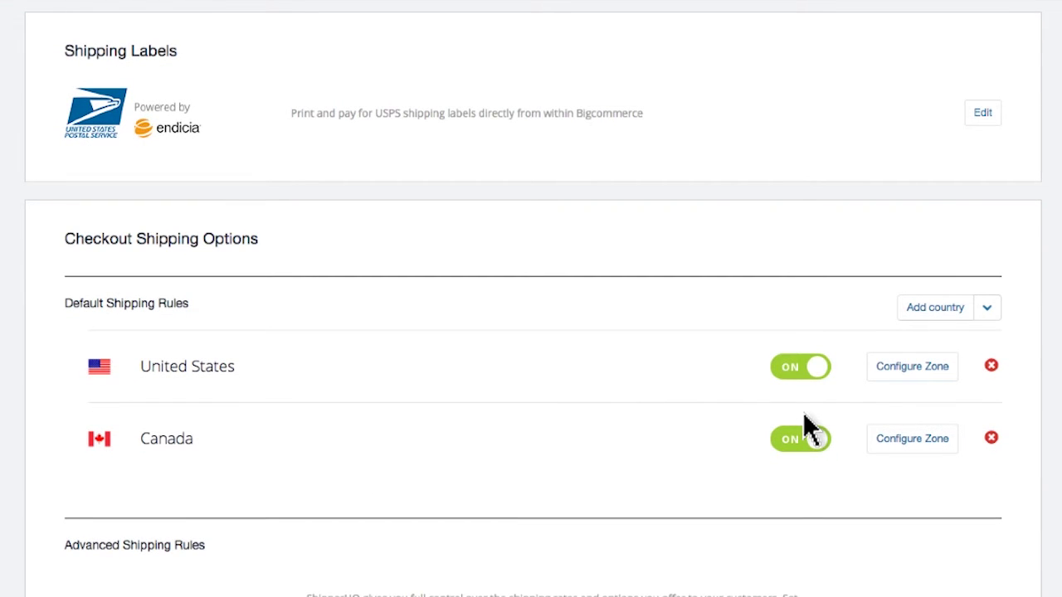
Add a Rest of the World zone, then bring up the United States zone's Flat Rate options
{"action": "left_click", "coordinate": [988, 313]}
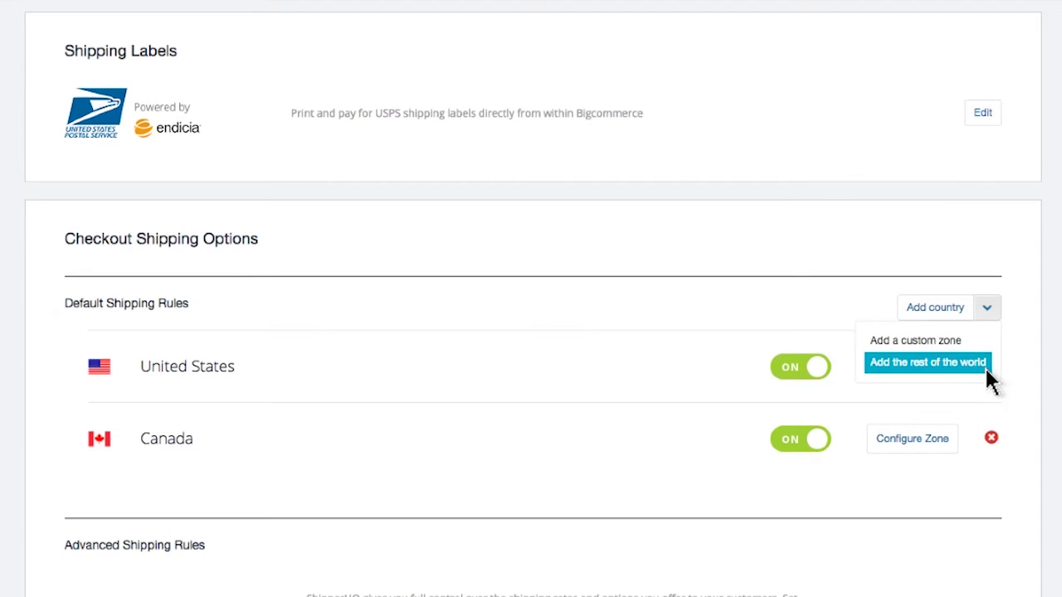
{"action": "left_click", "coordinate": [985, 367]}
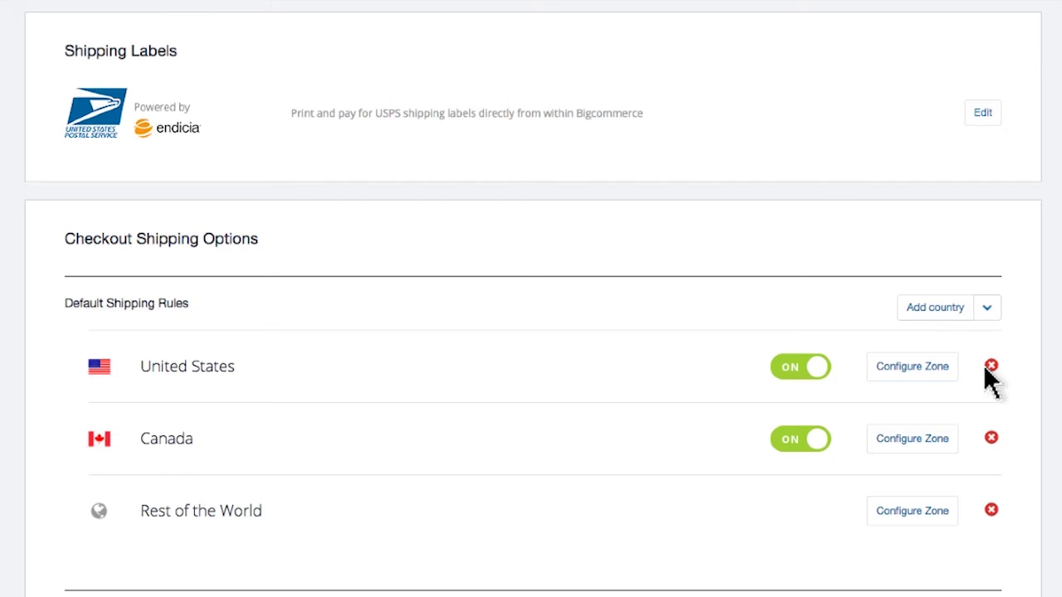
{"action": "left_click", "coordinate": [913, 369]}
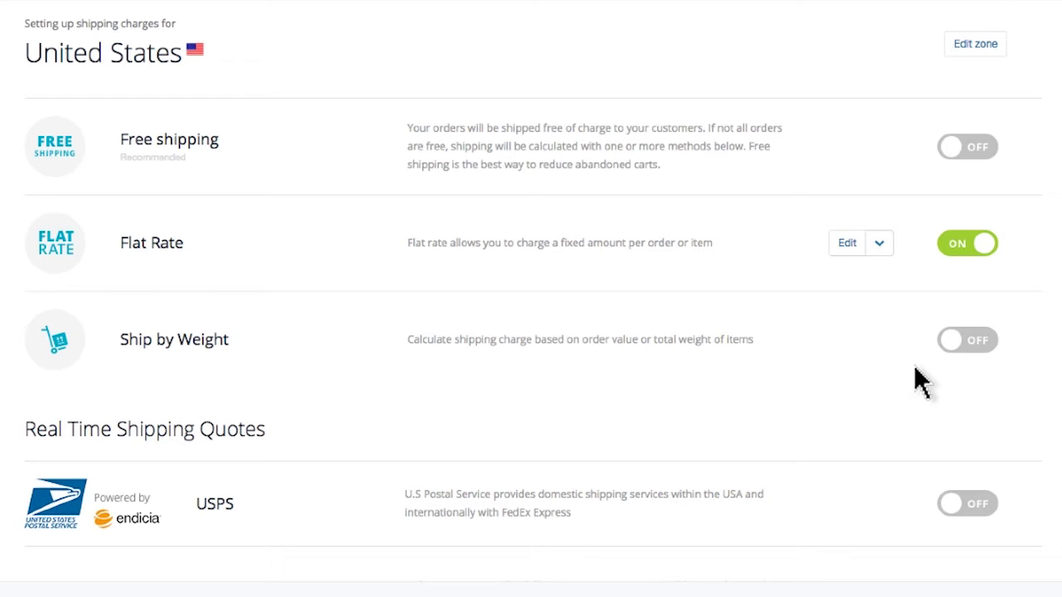
{"action": "left_click", "coordinate": [847, 244]}
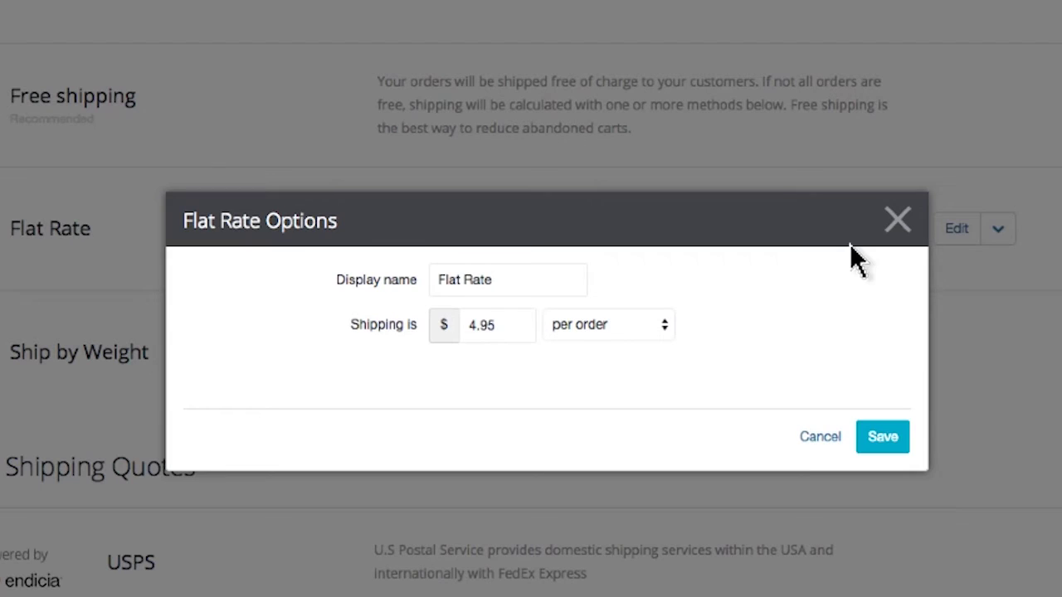
Change the US flat rate to $9.95 per order, named 'Flat Rate per order'
{"action": "left_click", "coordinate": [503, 335]}
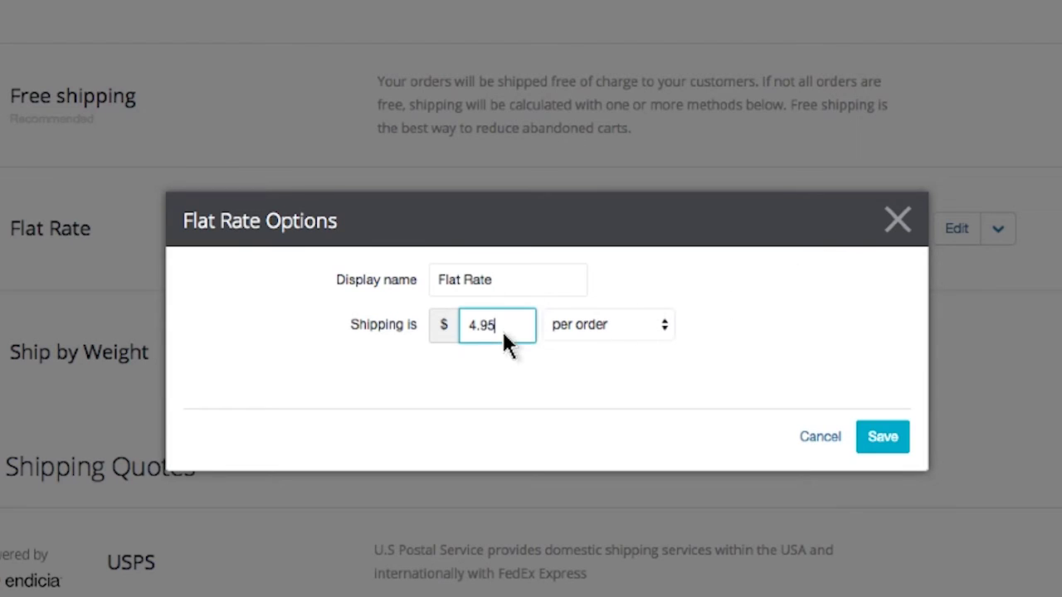
{"action": "left_click_drag", "start_coordinate": [502, 330], "coordinate": [465, 331]}
{"action": "key", "text": "Tab"}
{"action": "left_click", "coordinate": [496, 280]}
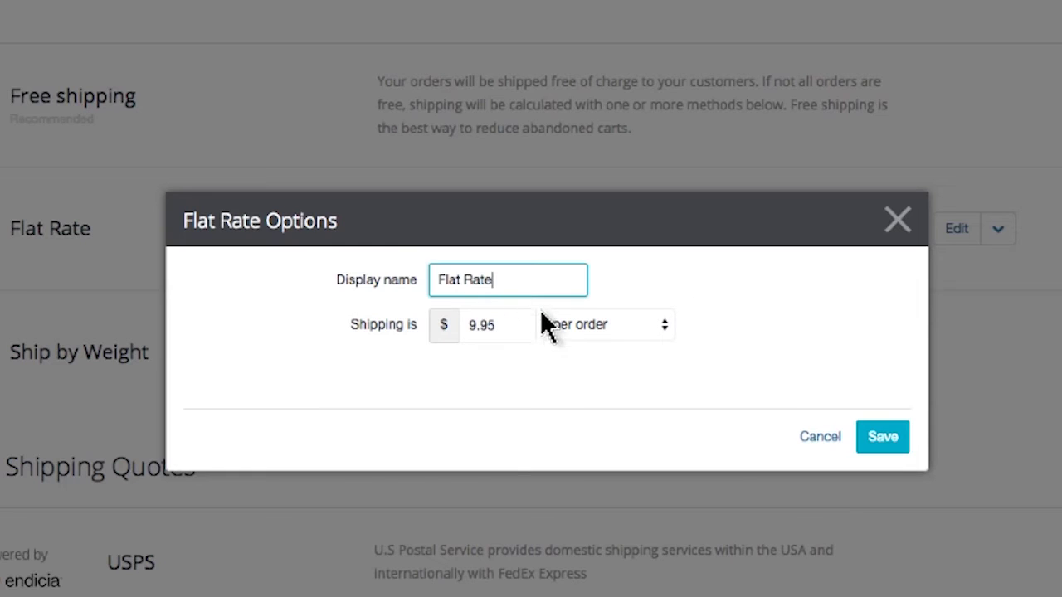
{"action": "type", "text": "per order"}
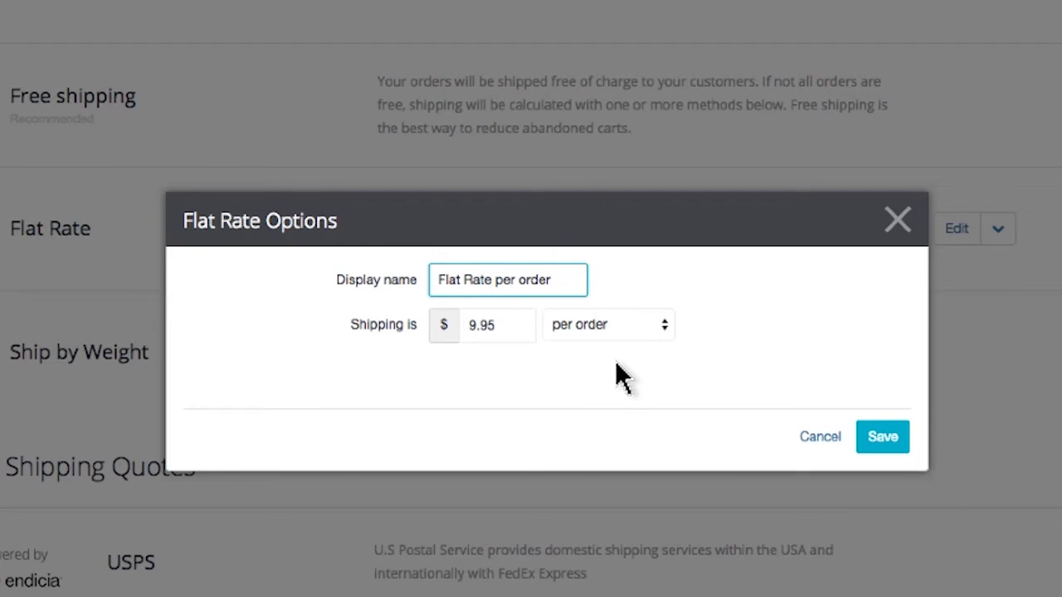
{"action": "left_click", "coordinate": [617, 365]}
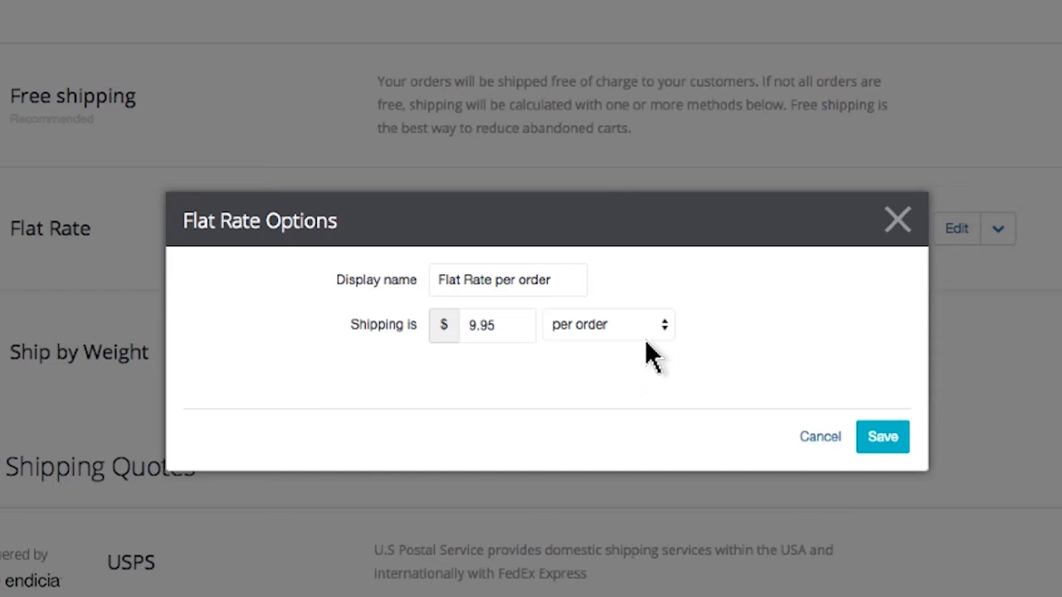
{"action": "left_click", "coordinate": [663, 326]}
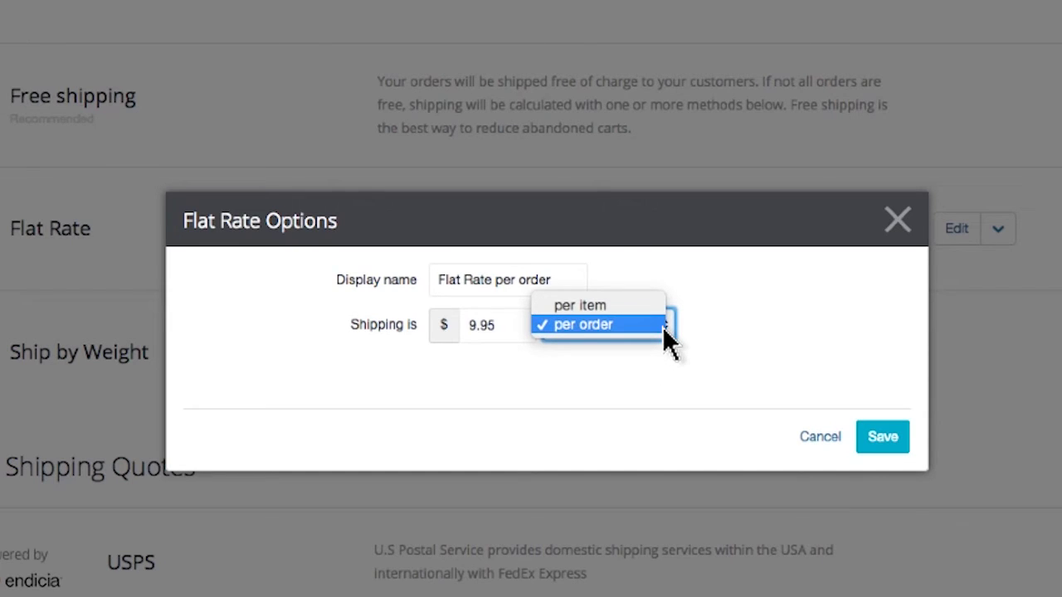
{"action": "left_click", "coordinate": [662, 326]}
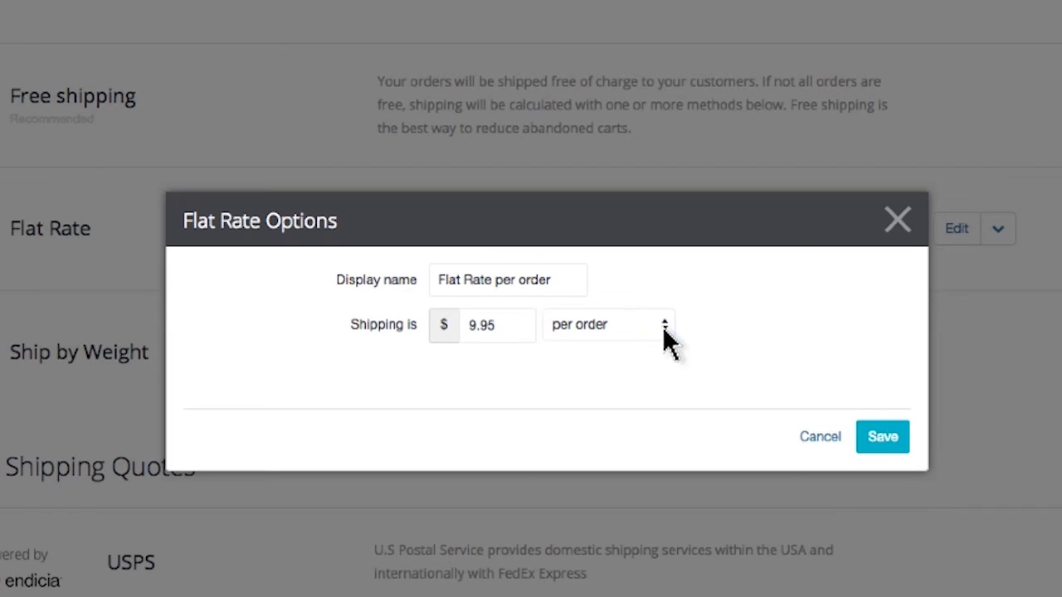
{"action": "left_click", "coordinate": [882, 437]}
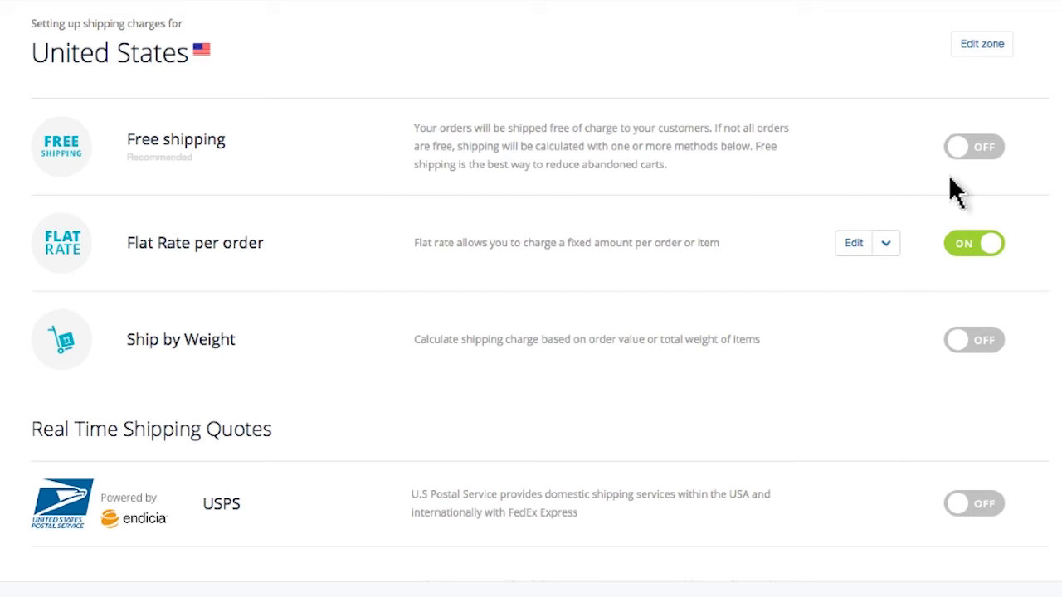
Limit US free shipping to orders over $99 and turn on Ship by Weight
{"action": "left_click", "coordinate": [955, 150]}
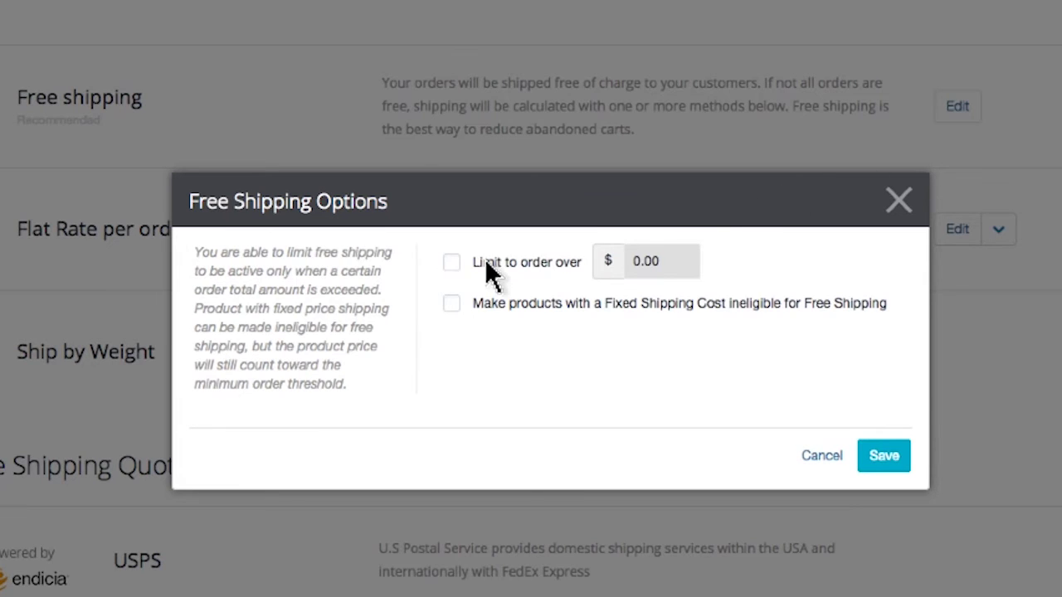
{"action": "left_click", "coordinate": [448, 265]}
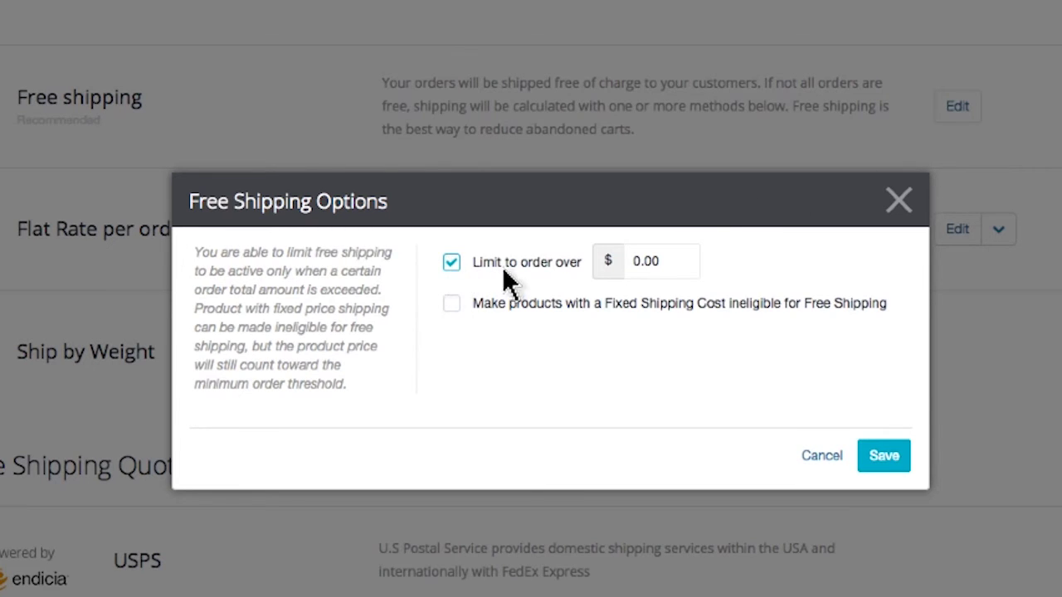
{"action": "left_click_drag", "start_coordinate": [659, 267], "coordinate": [633, 264]}
{"action": "type", "text": "99"}
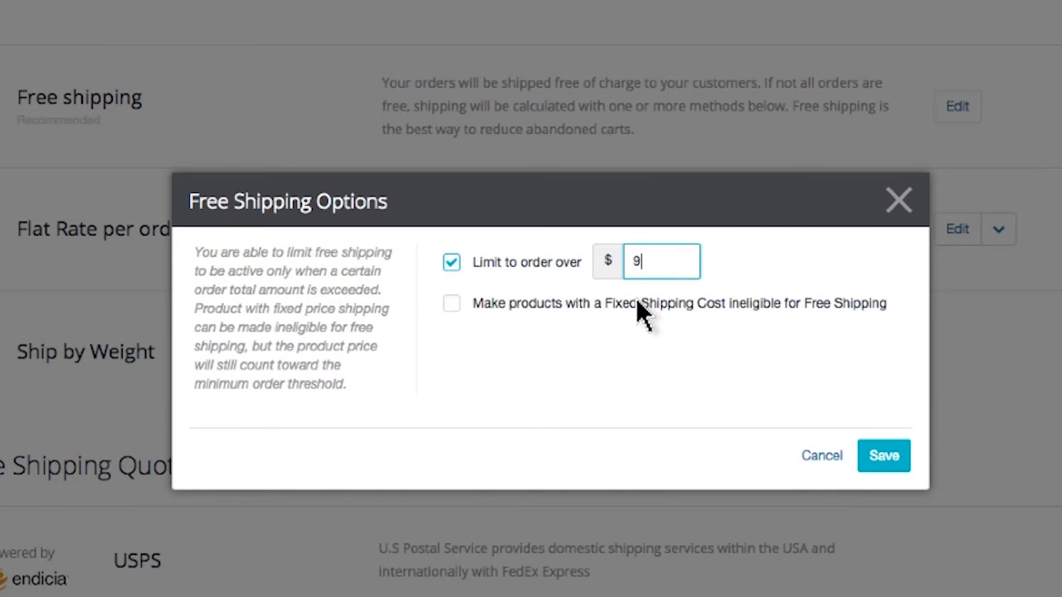
{"action": "left_click", "coordinate": [886, 461]}
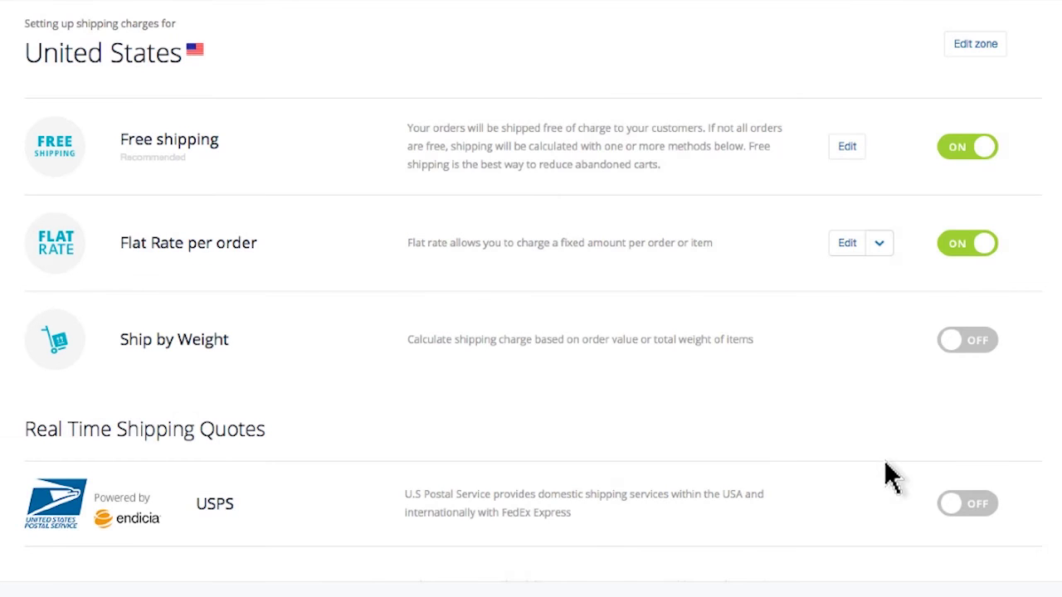
{"action": "left_click", "coordinate": [954, 340]}
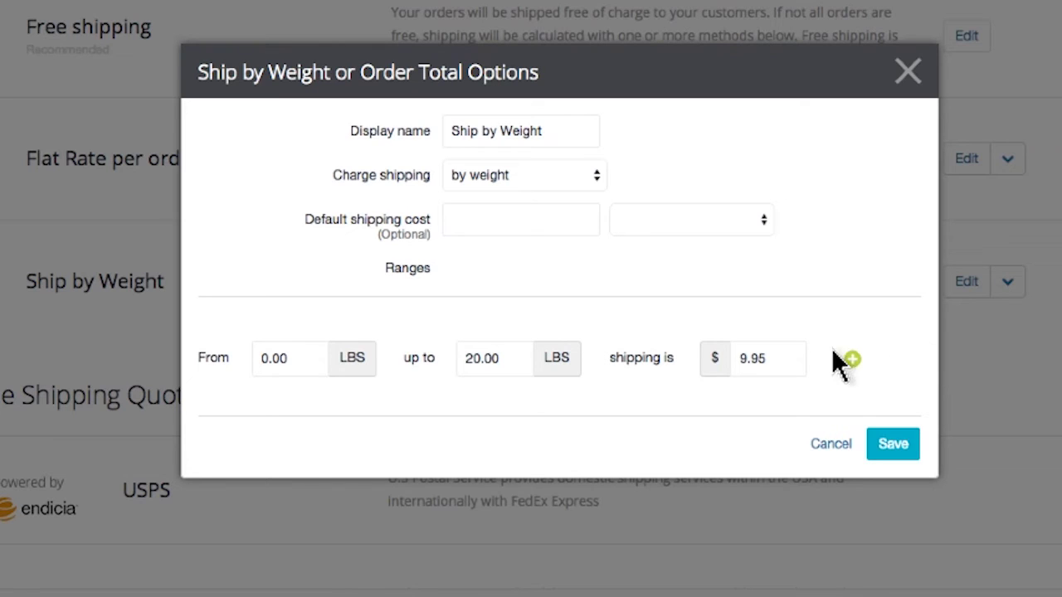
Set the first weight range to 0–2 lbs charging $4.95
{"action": "left_click", "coordinate": [508, 374]}
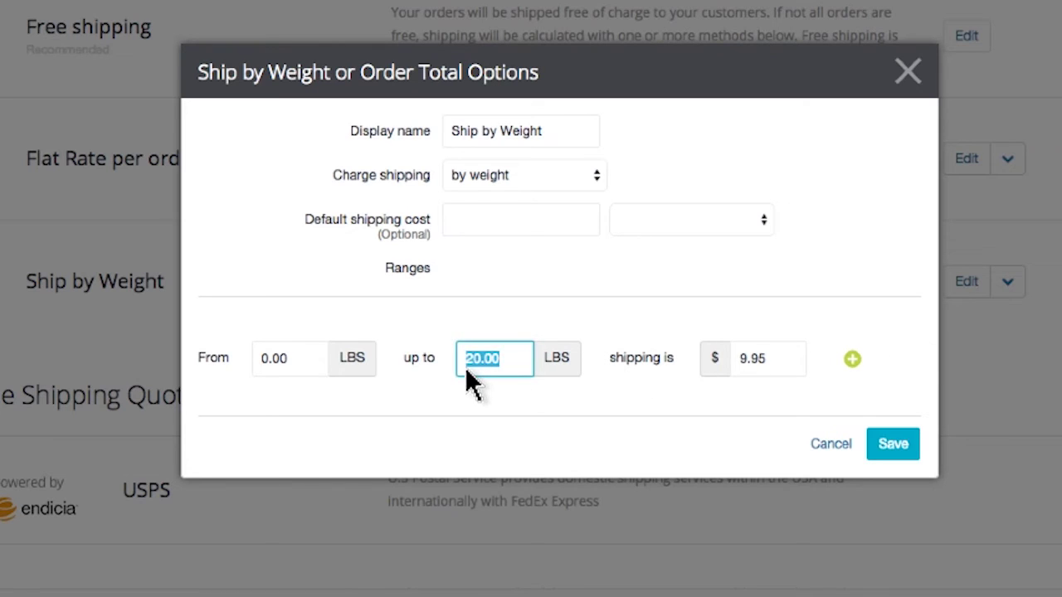
{"action": "type", "text": "2"}
{"action": "left_click", "coordinate": [773, 371]}
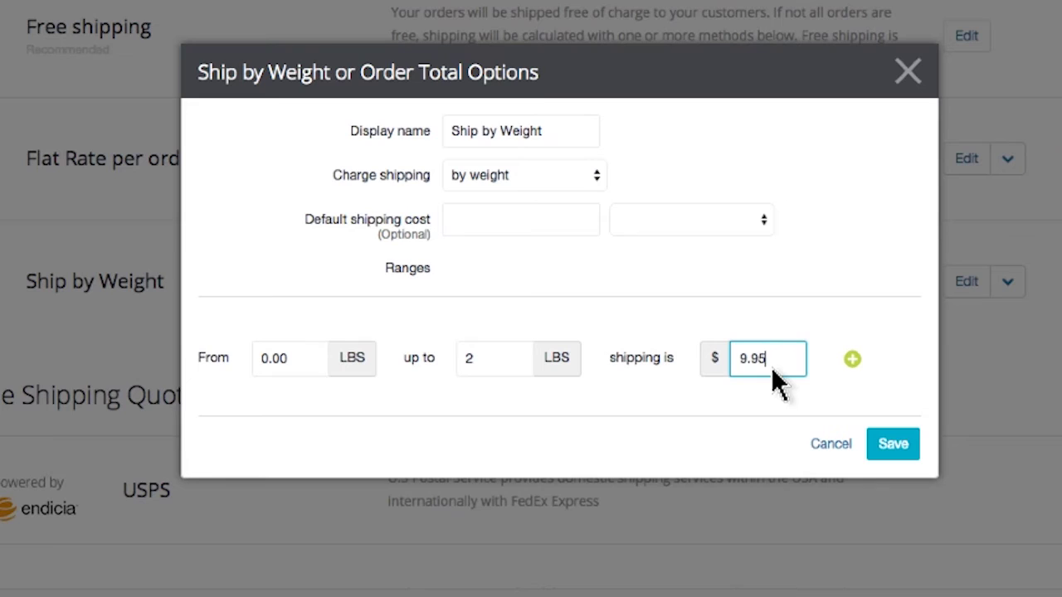
{"action": "left_click_drag", "start_coordinate": [773, 371], "coordinate": [740, 369]}
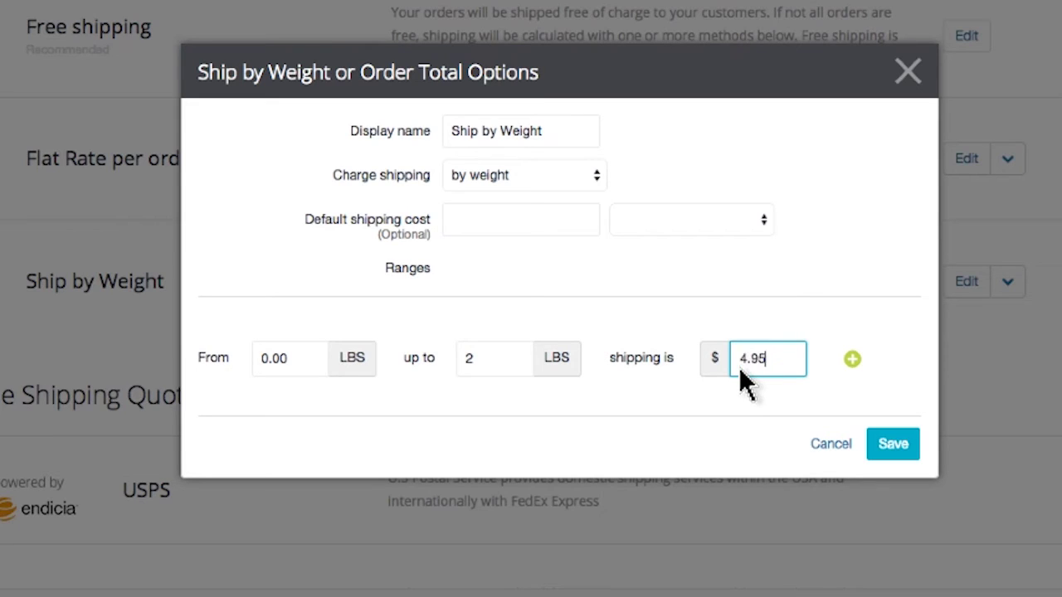
{"action": "key", "text": "Tab"}
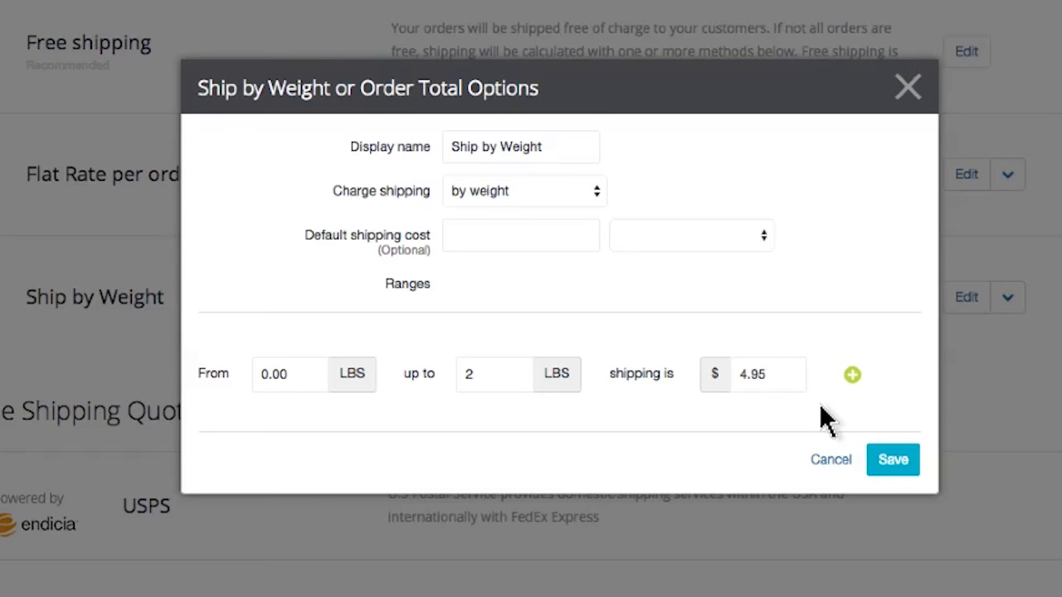
Add weight ranges 2–4 lbs $5.95, 4–6 $6.95, 6–8 $7.95, 8–10 $8.95
{"action": "left_click", "coordinate": [851, 376]}
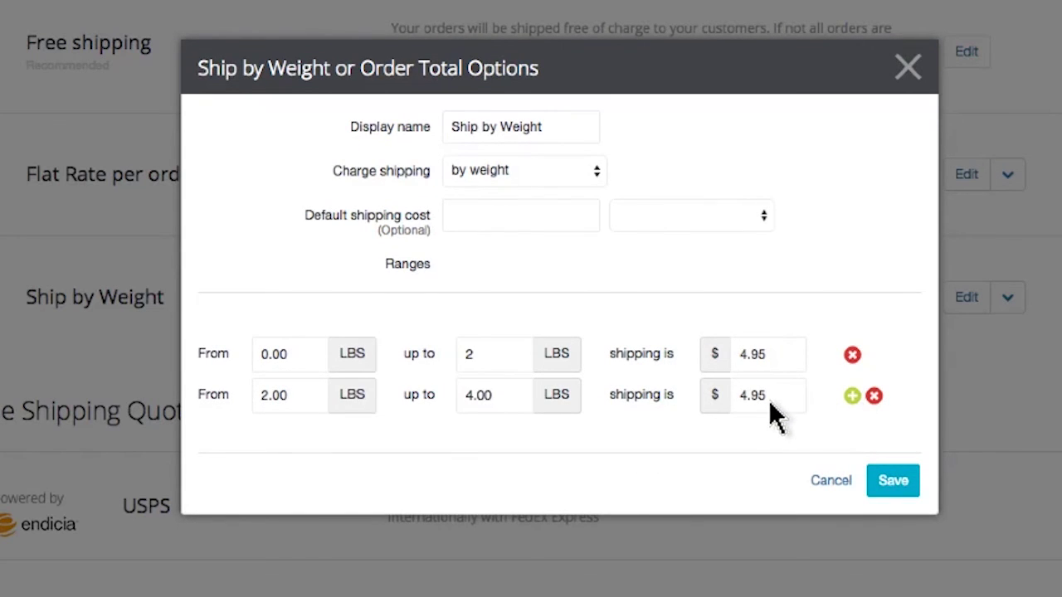
{"action": "left_click_drag", "start_coordinate": [769, 400], "coordinate": [738, 407]}
{"action": "key", "text": "Tab"}
{"action": "left_click", "coordinate": [852, 395]}
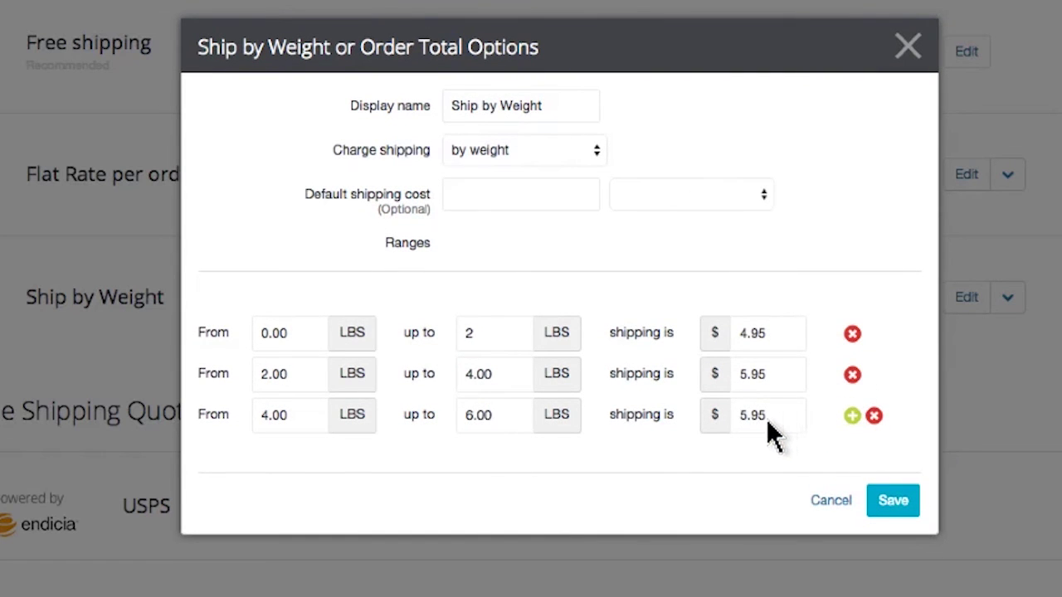
{"action": "double_click", "coordinate": [738, 419]}
{"action": "type", "text": "6.95"}
{"action": "left_click", "coordinate": [852, 416]}
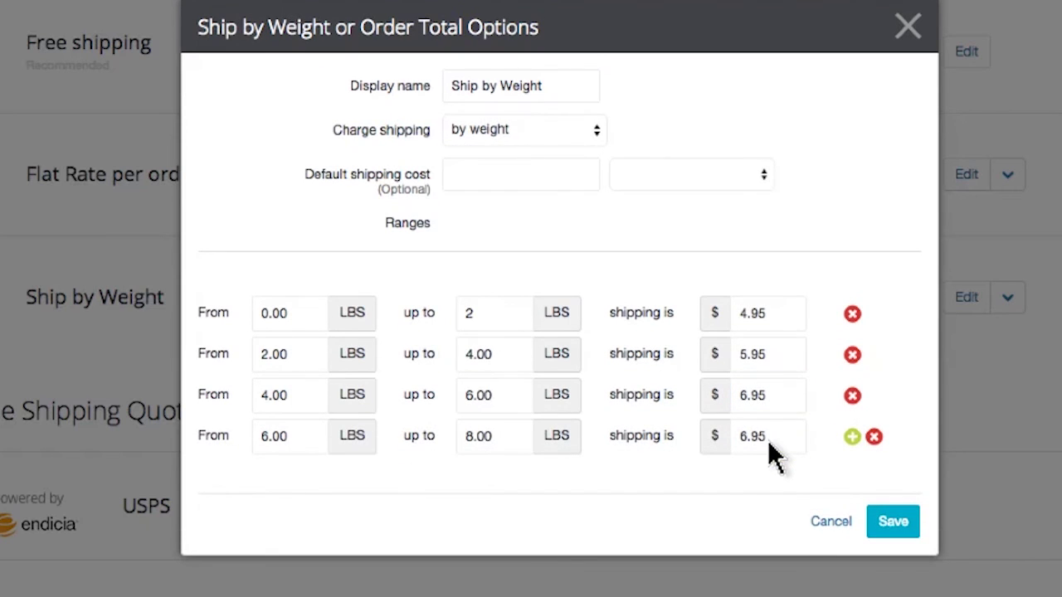
{"action": "double_click", "coordinate": [737, 439]}
{"action": "type", "text": "7.95"}
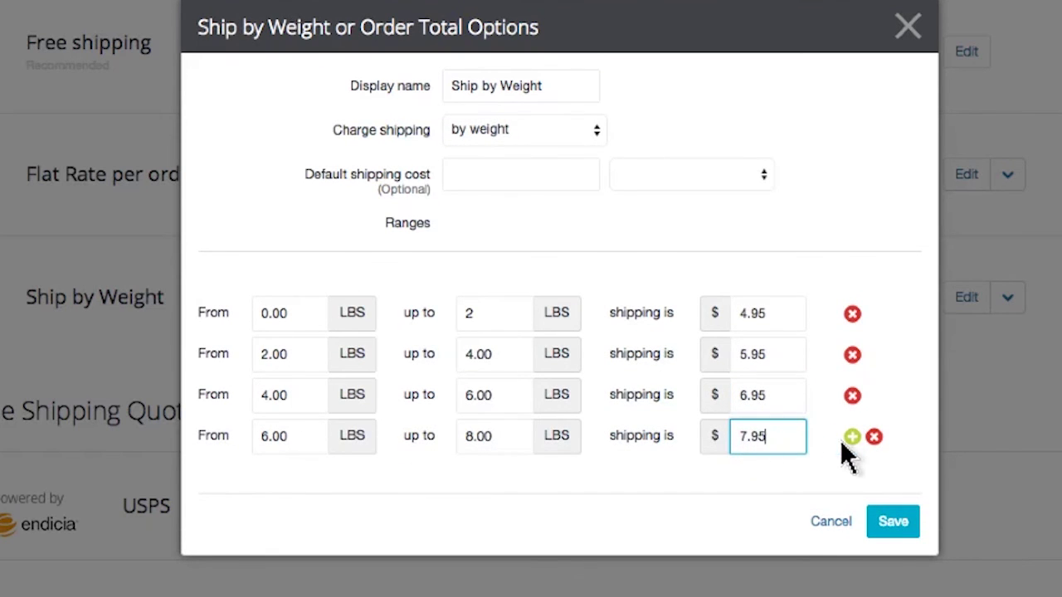
{"action": "left_click", "coordinate": [852, 436]}
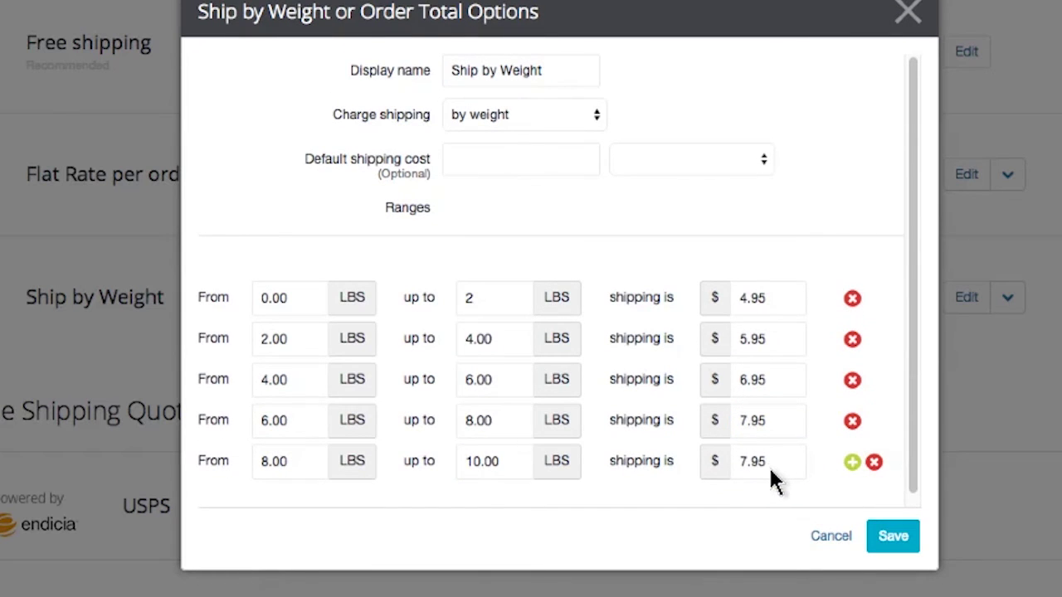
{"action": "double_click", "coordinate": [736, 465]}
{"action": "type", "text": "8.95"}
Add weight ranges 10–15 lbs at $10.95 and 15–25 lbs at $14.95
{"action": "left_click", "coordinate": [852, 462]}
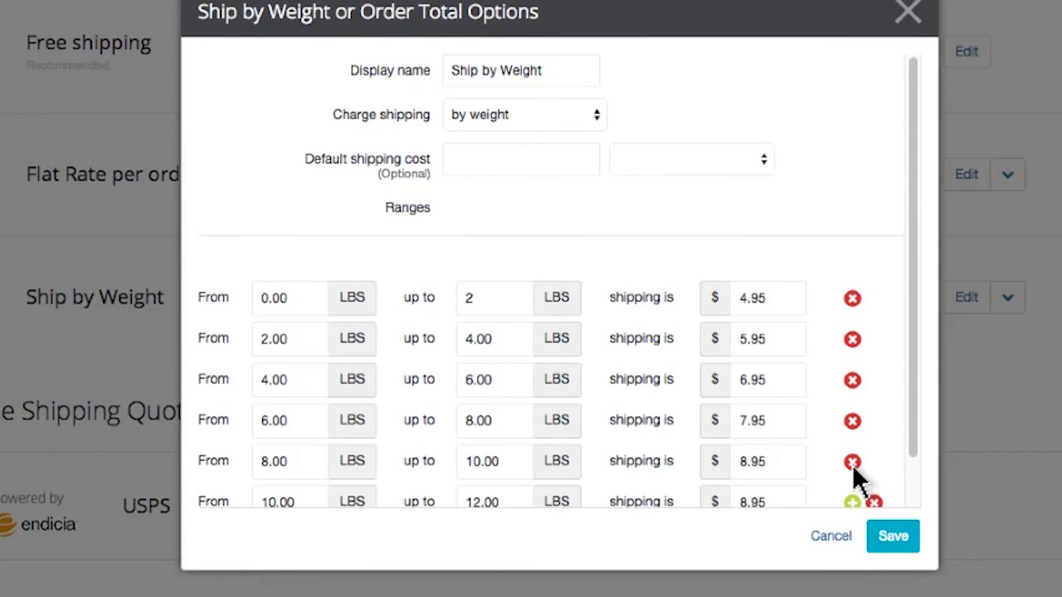
{"action": "scroll", "coordinate": [852, 465], "scroll_direction": "down", "scroll_amount": 2}
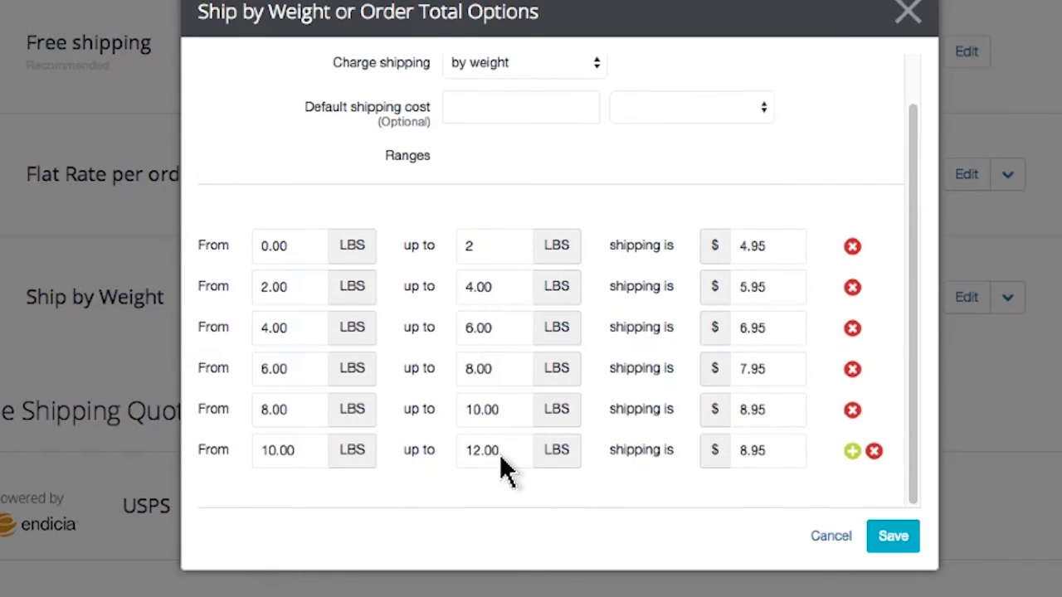
{"action": "left_click_drag", "start_coordinate": [500, 457], "coordinate": [464, 454]}
{"action": "type", "text": "15"}
{"action": "left_click_drag", "start_coordinate": [765, 457], "coordinate": [739, 458]}
{"action": "type", "text": "10.95"}
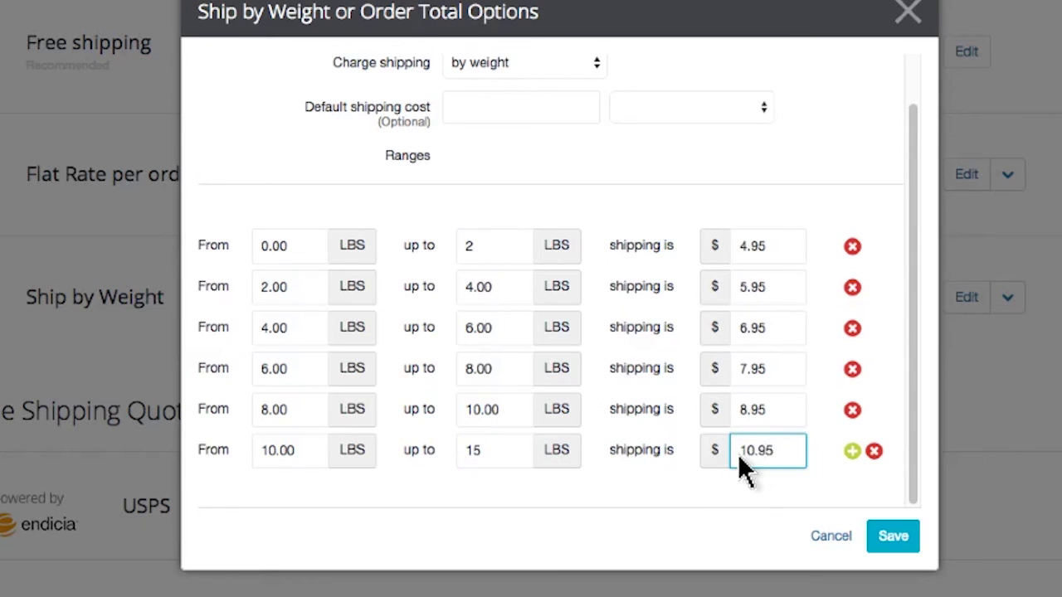
{"action": "left_click", "coordinate": [852, 450]}
{"action": "scroll", "coordinate": [854, 465], "scroll_direction": "down", "scroll_amount": 1}
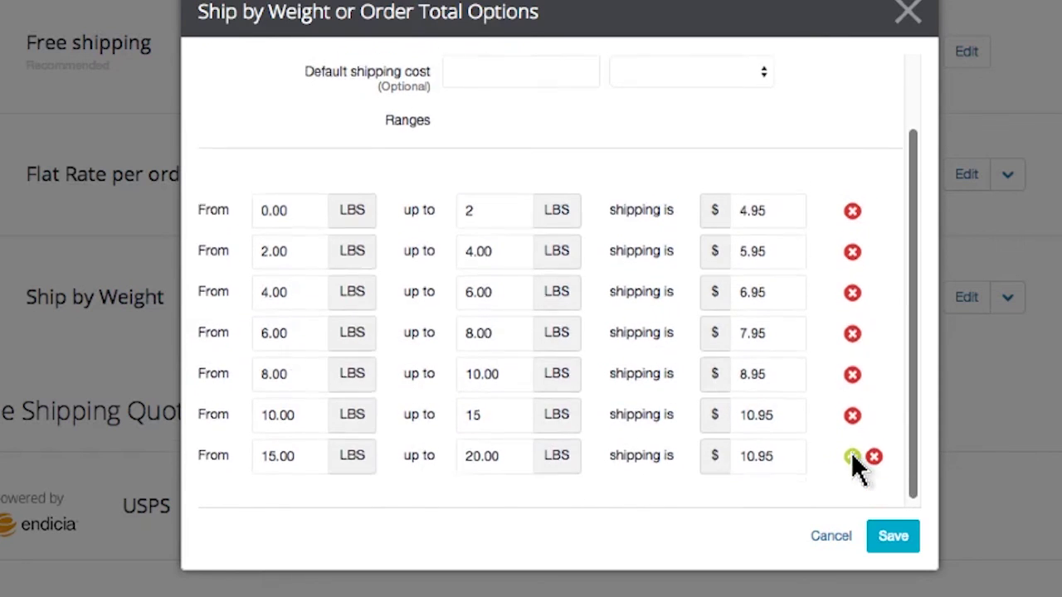
{"action": "left_click_drag", "start_coordinate": [497, 454], "coordinate": [465, 454]}
{"action": "type", "text": "25"}
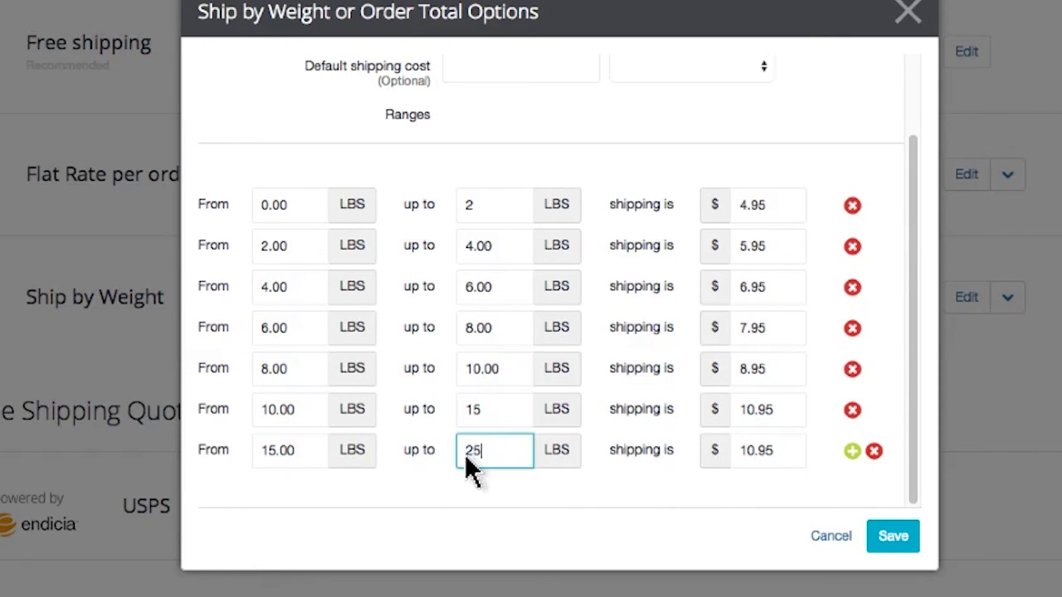
{"action": "key", "text": "Tab"}
{"action": "type", "text": "14.9"}
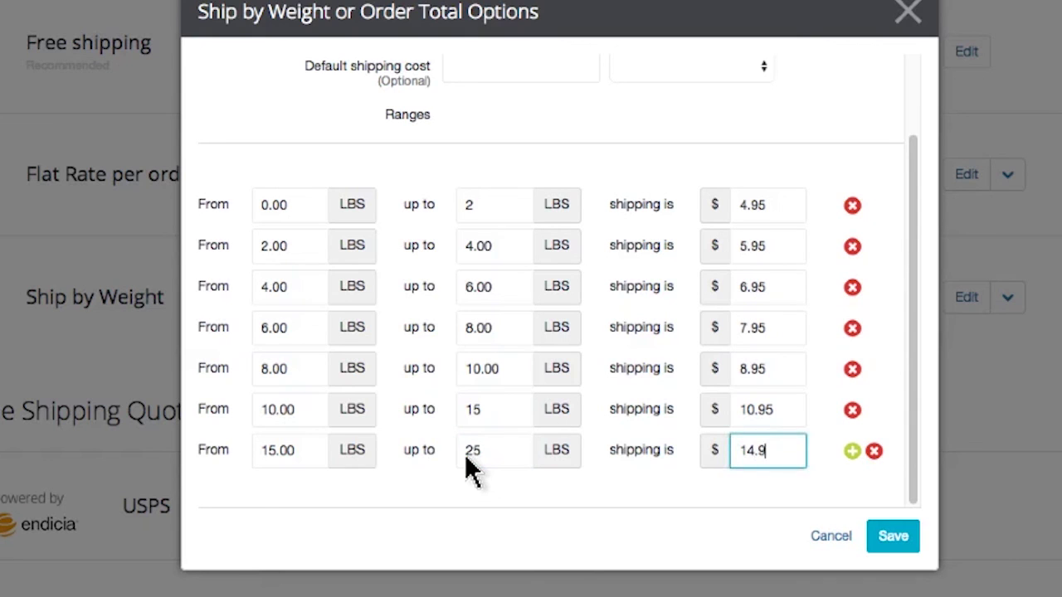
{"action": "type", "text": "5"}
Add a final 25–50 lbs range at $24.95 and save the weight ranges
{"action": "left_click", "coordinate": [852, 450]}
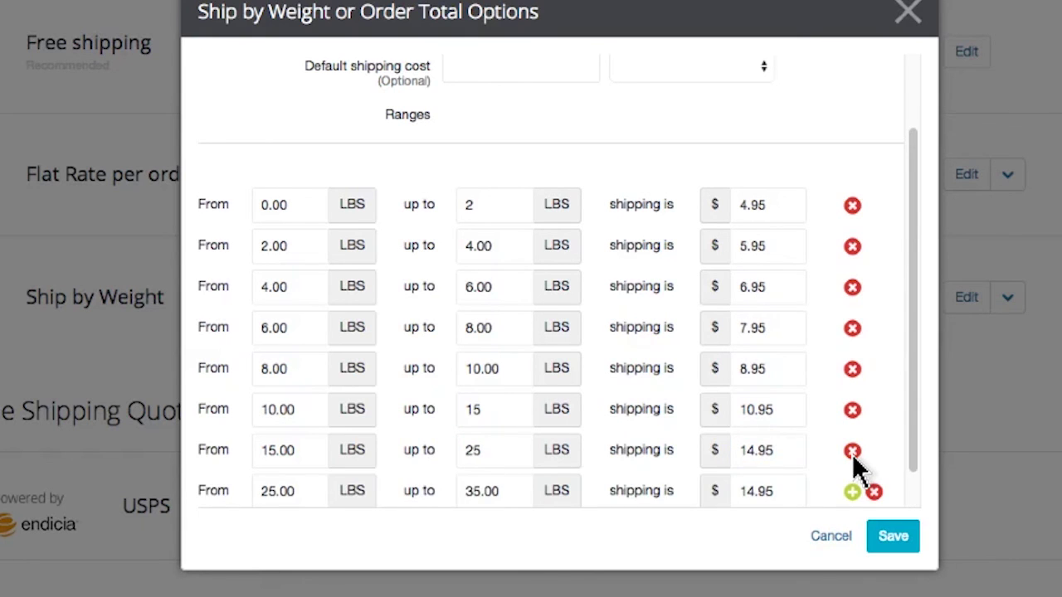
{"action": "left_click_drag", "start_coordinate": [497, 454], "coordinate": [464, 456]}
{"action": "type", "text": "5"}
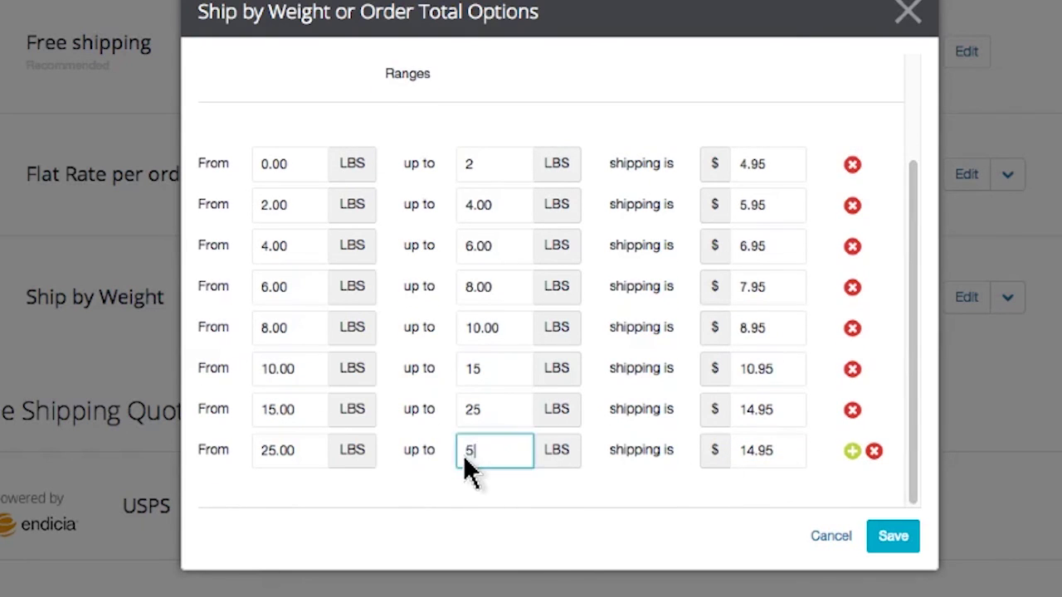
{"action": "type", "text": "0"}
{"action": "left_click_drag", "start_coordinate": [774, 456], "coordinate": [739, 457]}
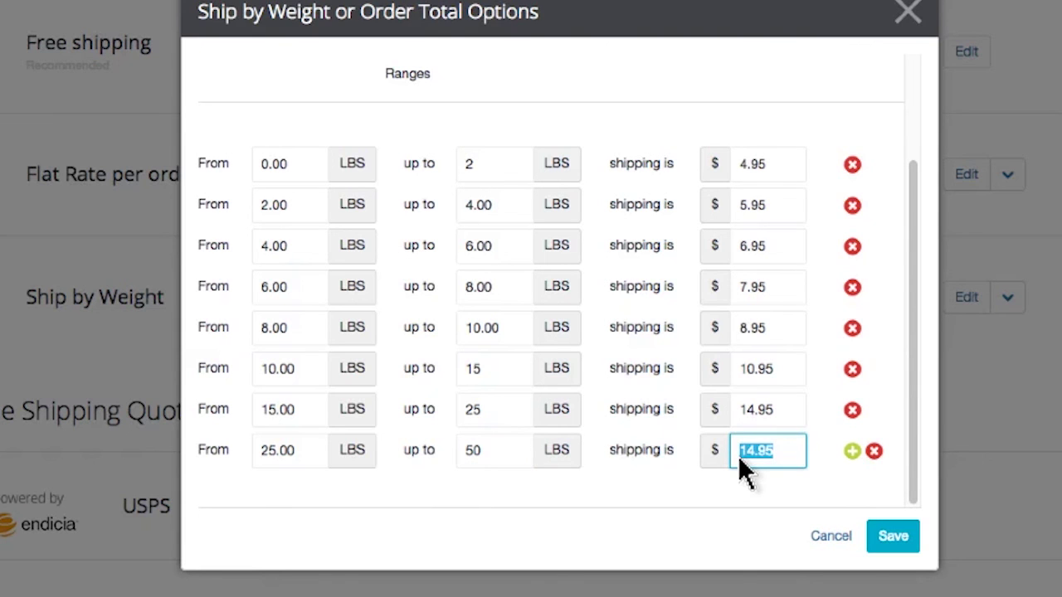
{"action": "type", "text": "24.95"}
{"action": "left_click", "coordinate": [893, 537]}
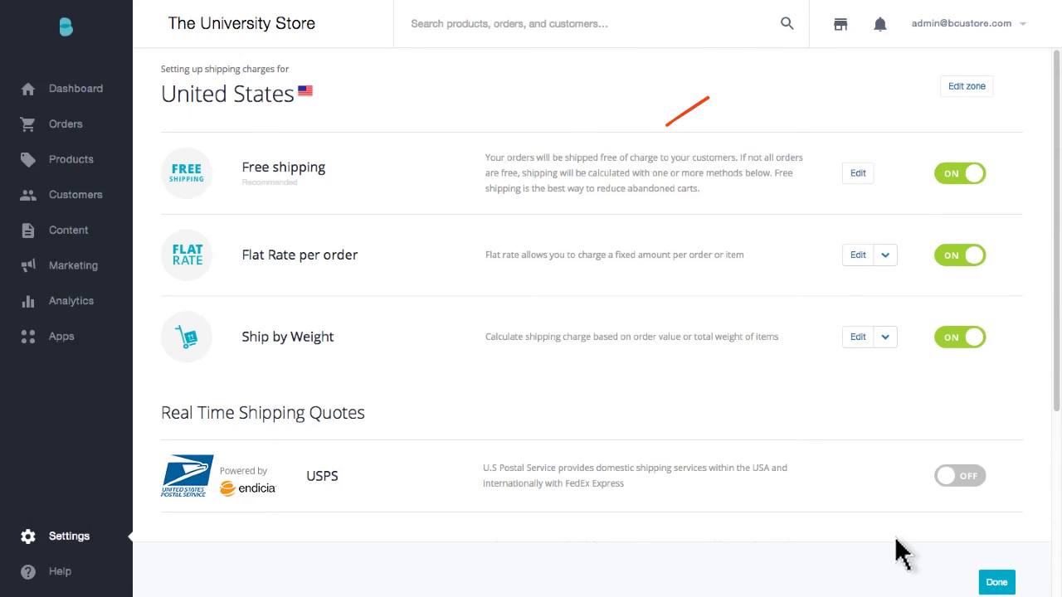
On the storefront, ship to the saved address and continue with Ship by Weight at $4.95
{"action": "left_click", "coordinate": [840, 26]}
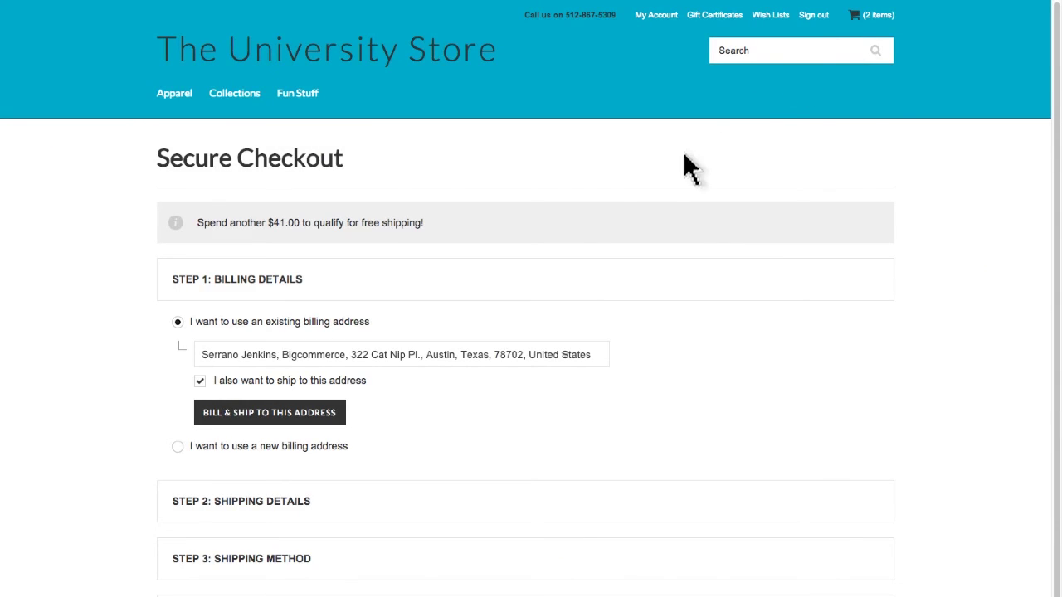
{"action": "left_click", "coordinate": [266, 420]}
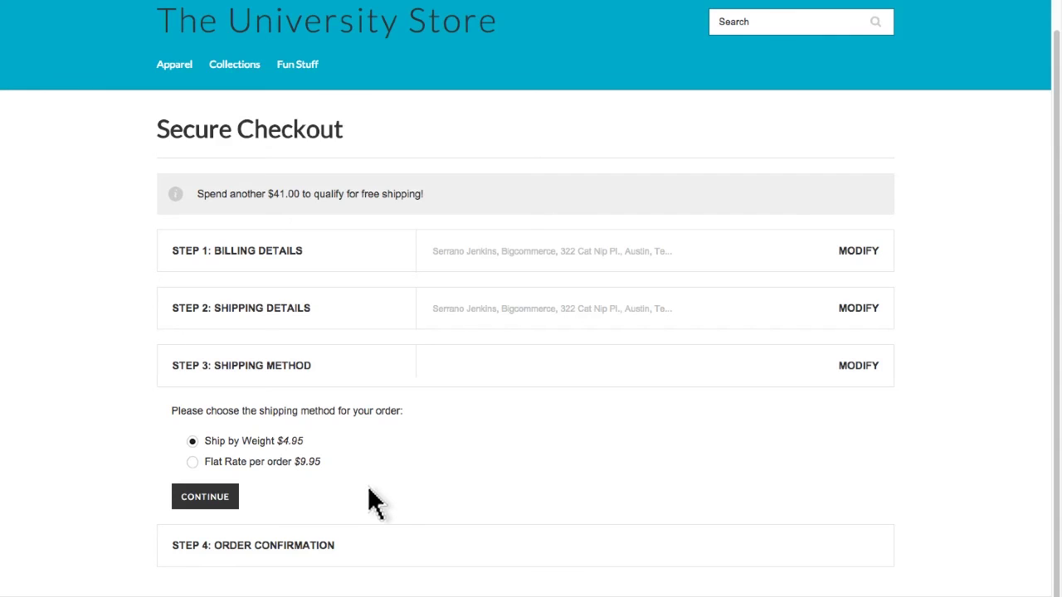
{"action": "left_click", "coordinate": [205, 498]}
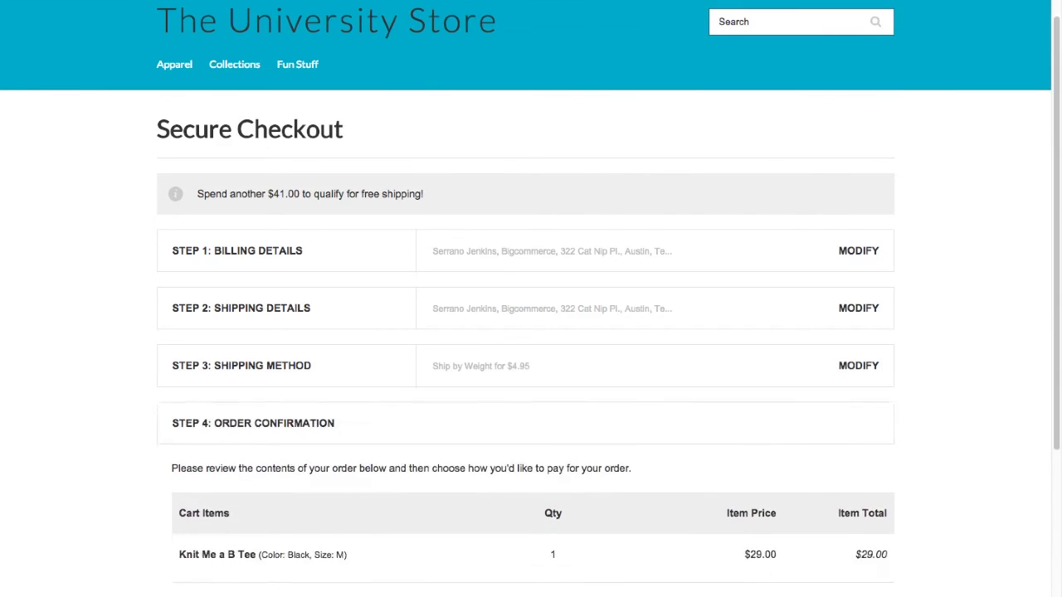